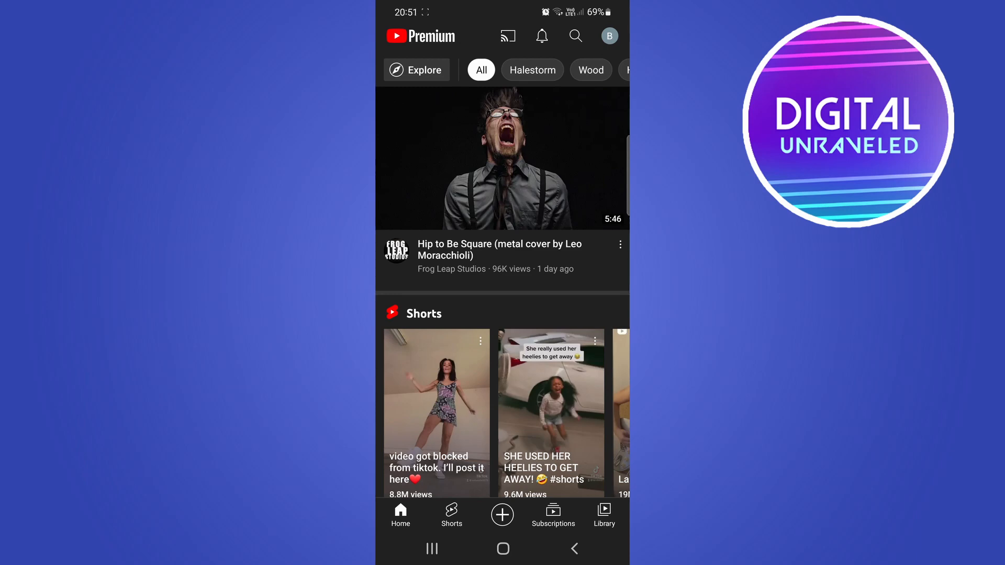
Relaunch YouTube, go to your own channel page and enter its Channel settings editor
{"action": "left_click", "coordinate": [503, 549]}
{"action": "left_click", "coordinate": [532, 399]}
{"action": "left_click", "coordinate": [610, 35]}
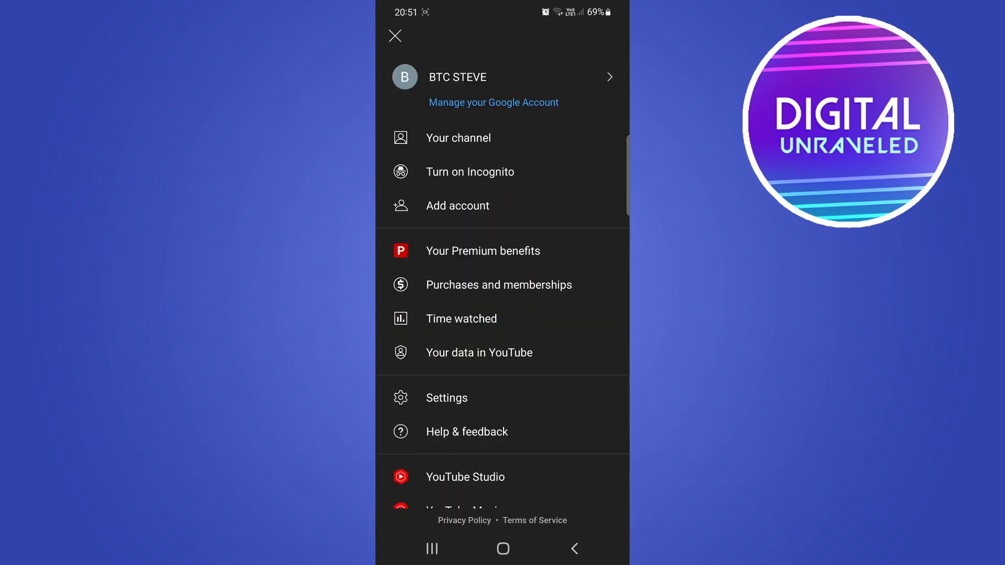
{"action": "left_click", "coordinate": [458, 137]}
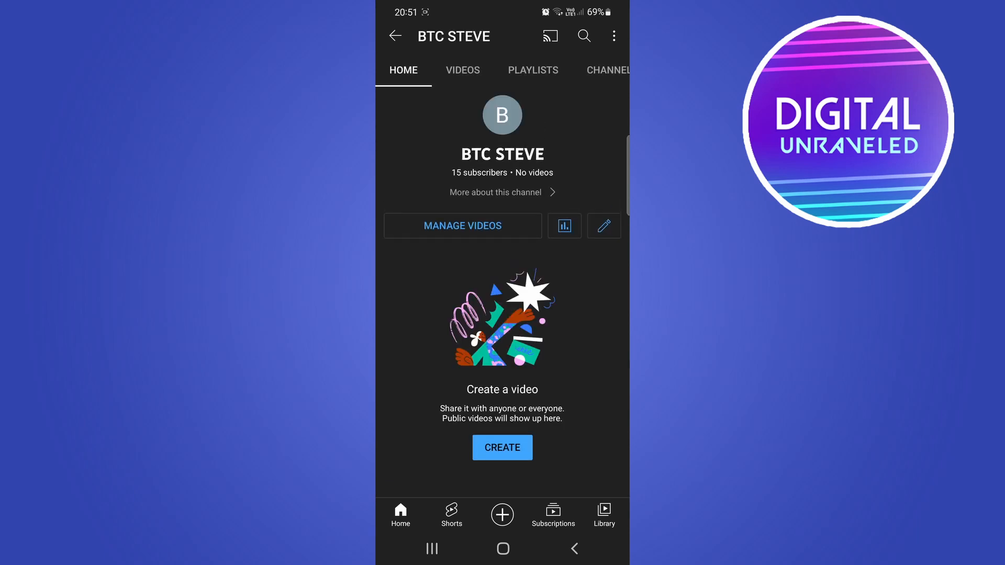
{"action": "left_click_drag", "start_coordinate": [564, 281], "coordinate": [587, 252]}
{"action": "left_click", "coordinate": [604, 226]}
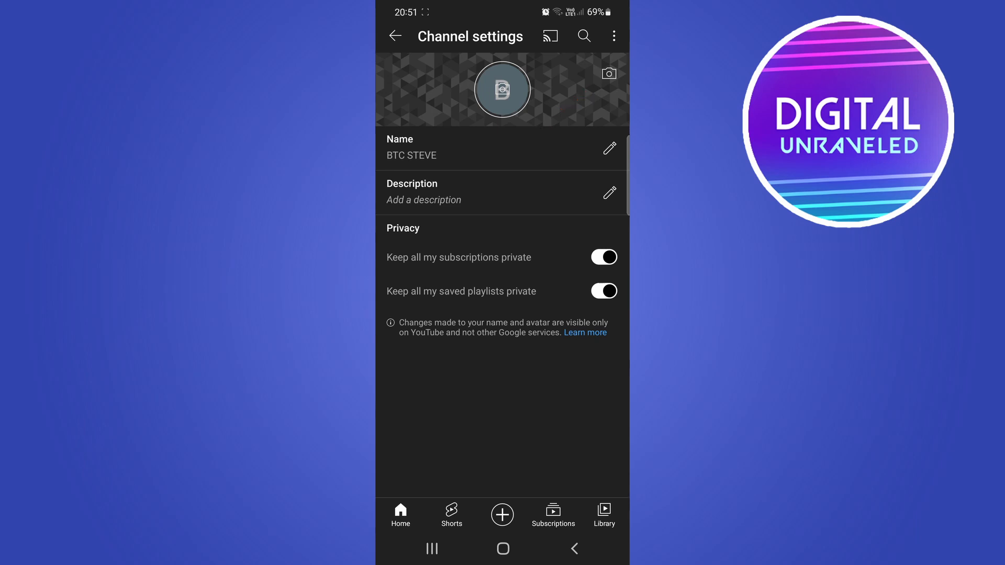
Replace the banner by picking the purple-and-black gaming image from Recent images
{"action": "left_click", "coordinate": [503, 90]}
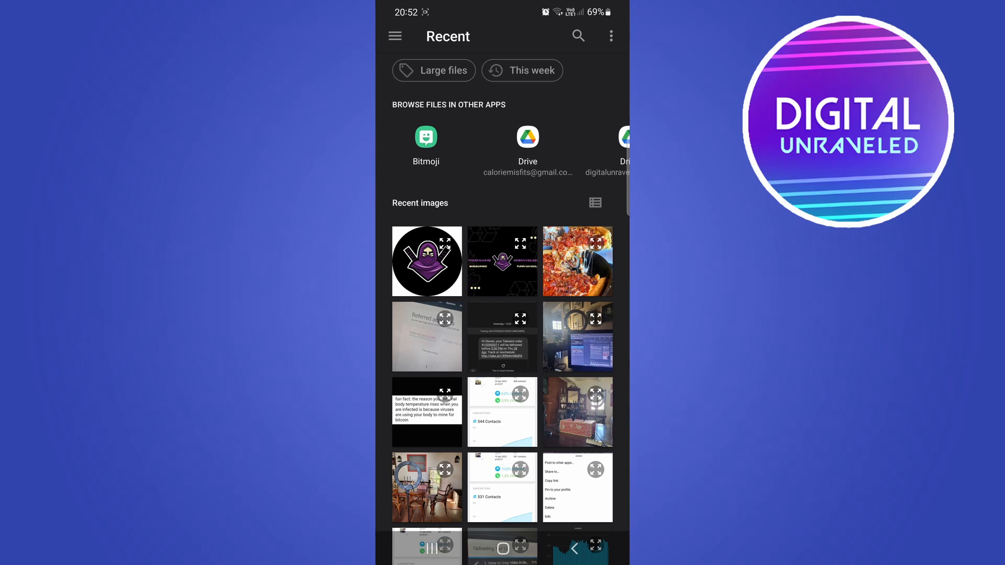
{"action": "left_click", "coordinate": [501, 261]}
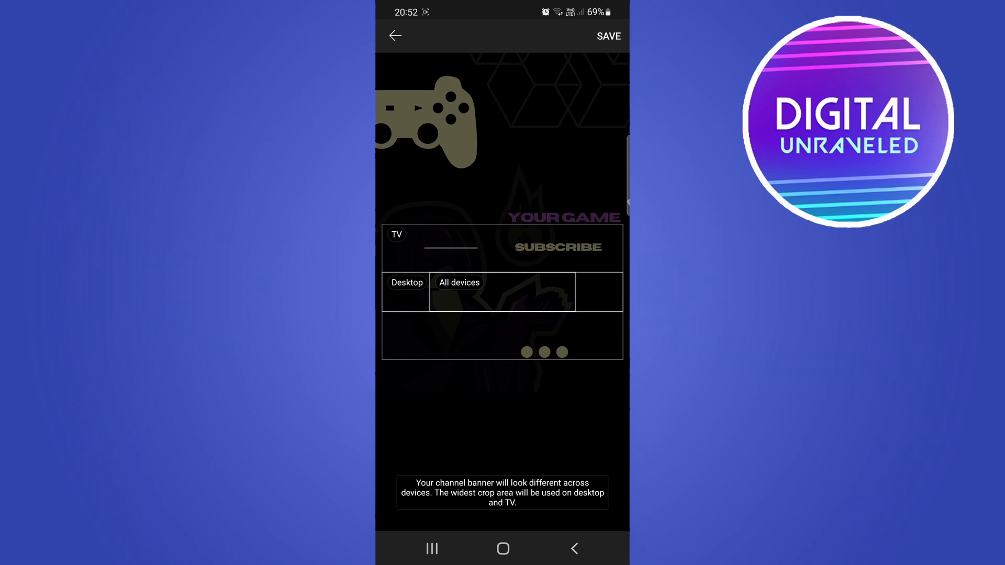
Shrink and reposition the image to fit the All devices frame, then save as banner
{"action": "left_click_drag", "start_coordinate": [550, 236], "coordinate": [510, 298]}
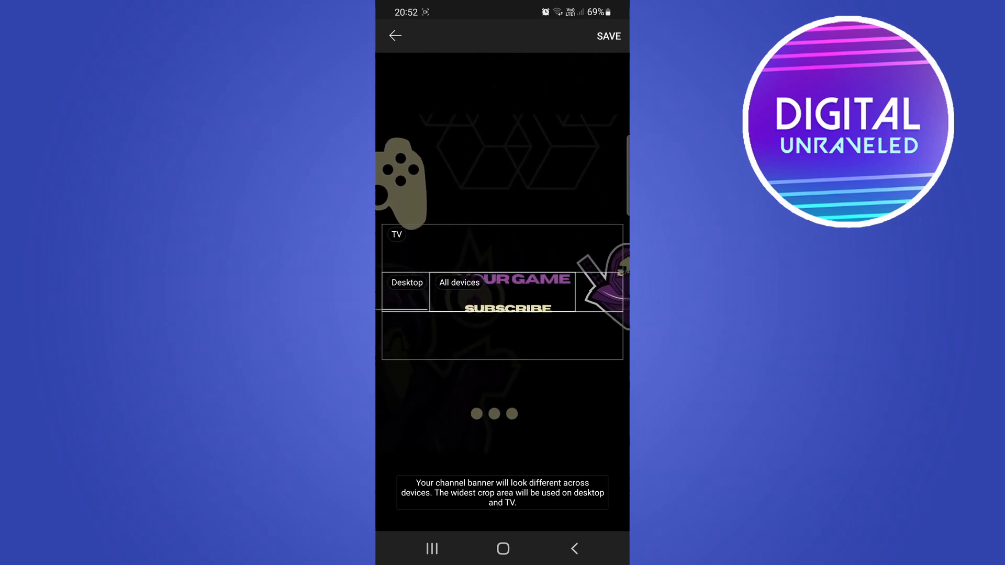
{"action": "left_click_drag", "start_coordinate": [550, 259], "coordinate": [510, 290]}
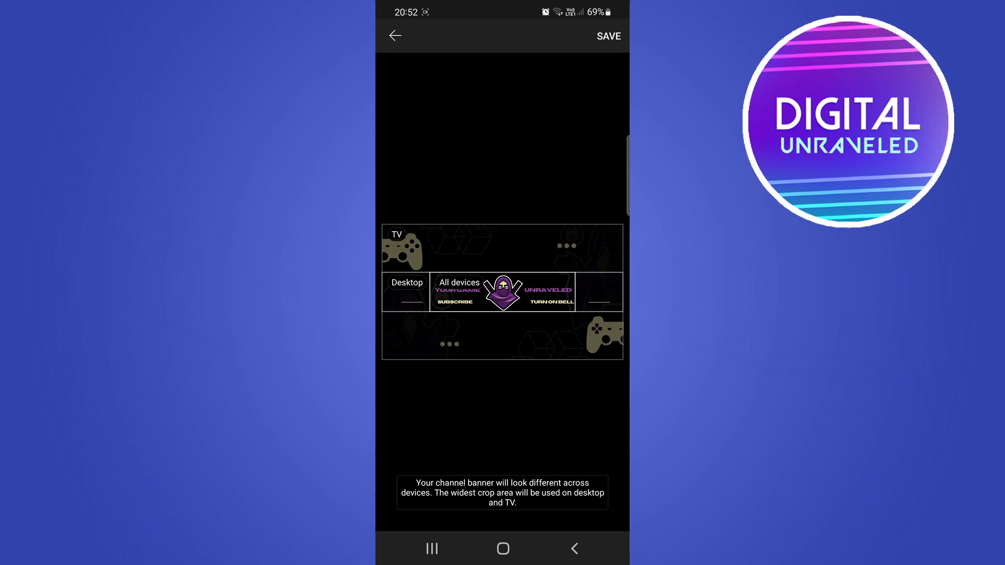
{"action": "left_click", "coordinate": [608, 35]}
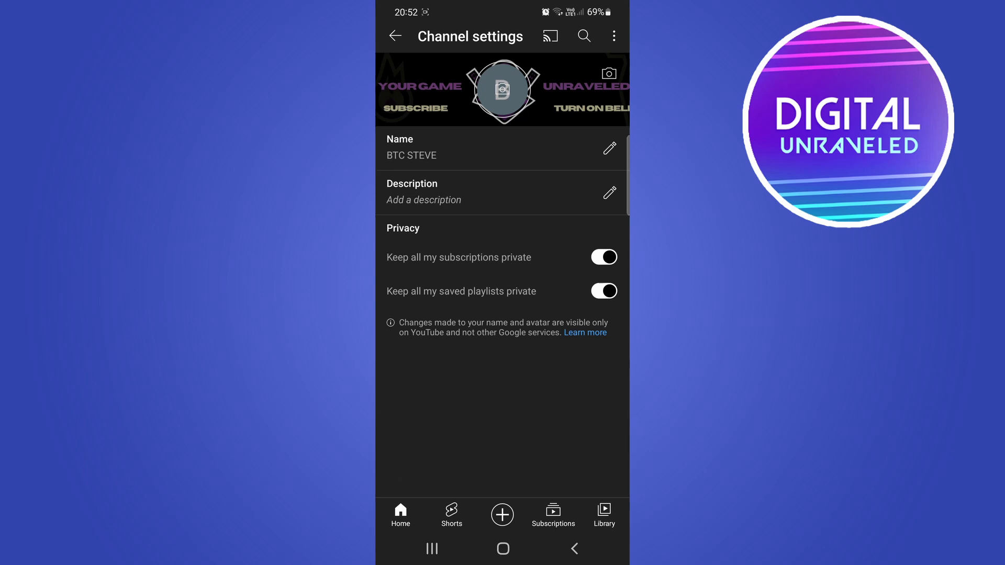
Go back to the channel home page now showing the new gaming banner
{"action": "left_click", "coordinate": [395, 35]}
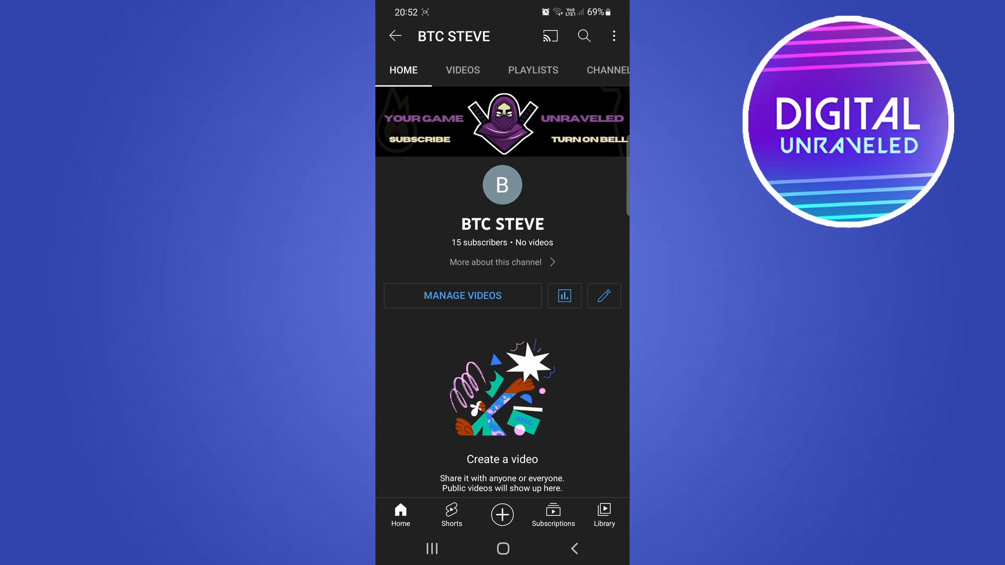